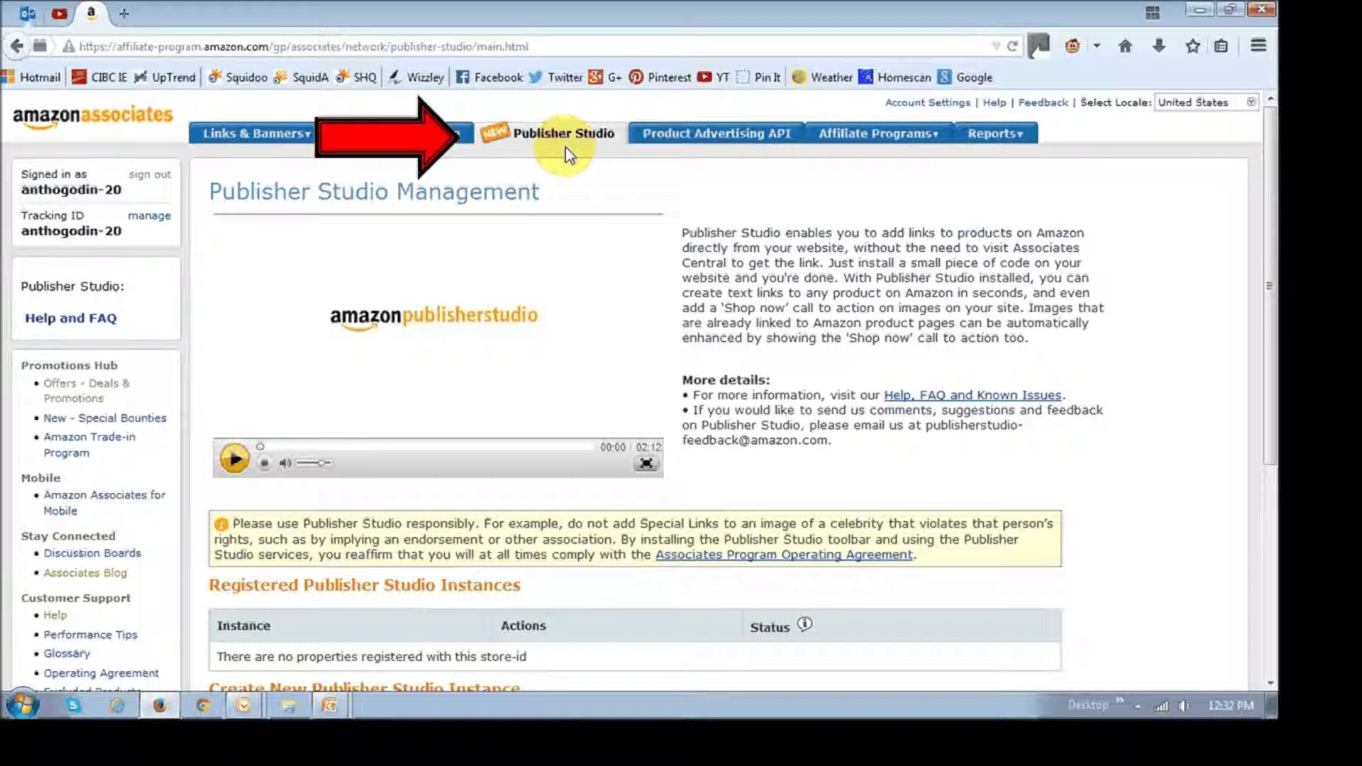
# - Scroll down the Publisher Studio Management page to the Blogger-AJ1 instance and its loader code
pyautogui.scroll(-5, 576, 227)
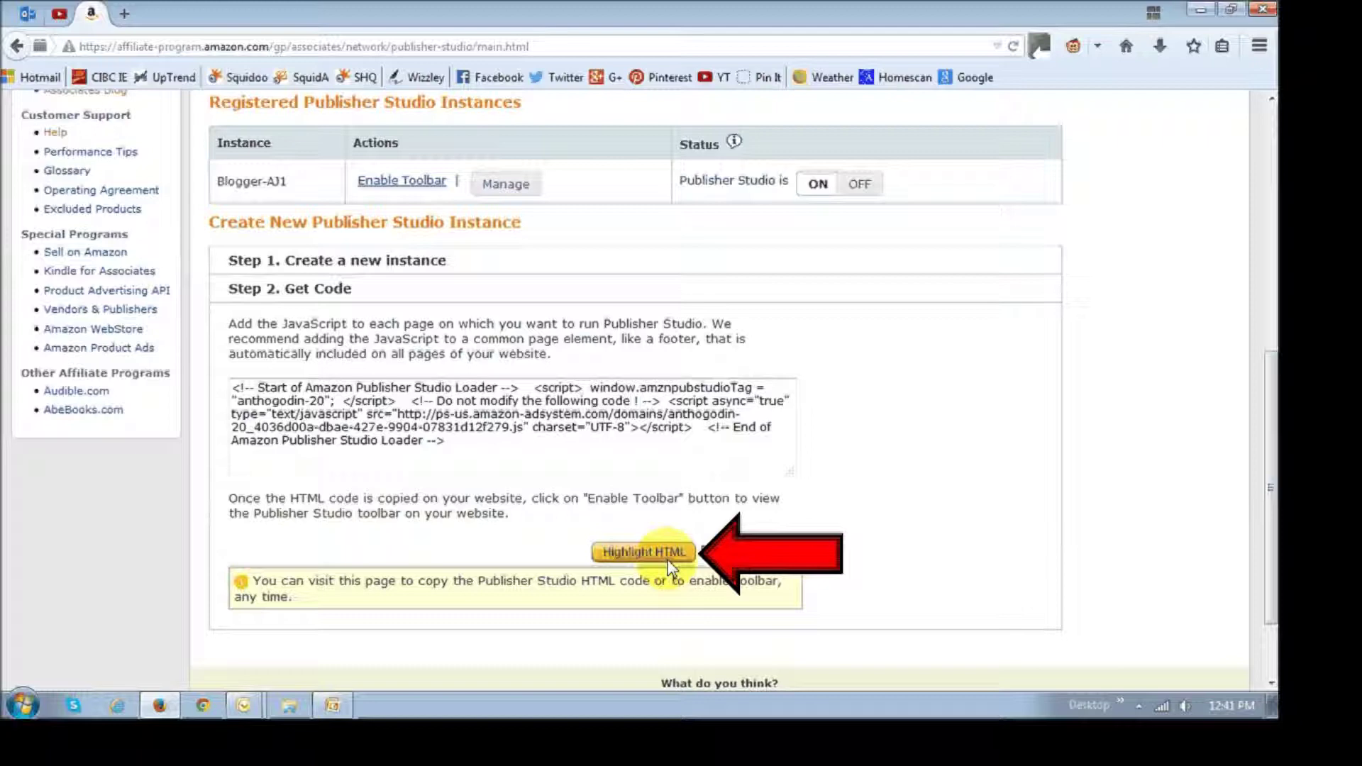
# - Select the Publisher Studio loader code for copying and enable the toolbar in this browser
pyautogui.click(646, 552)
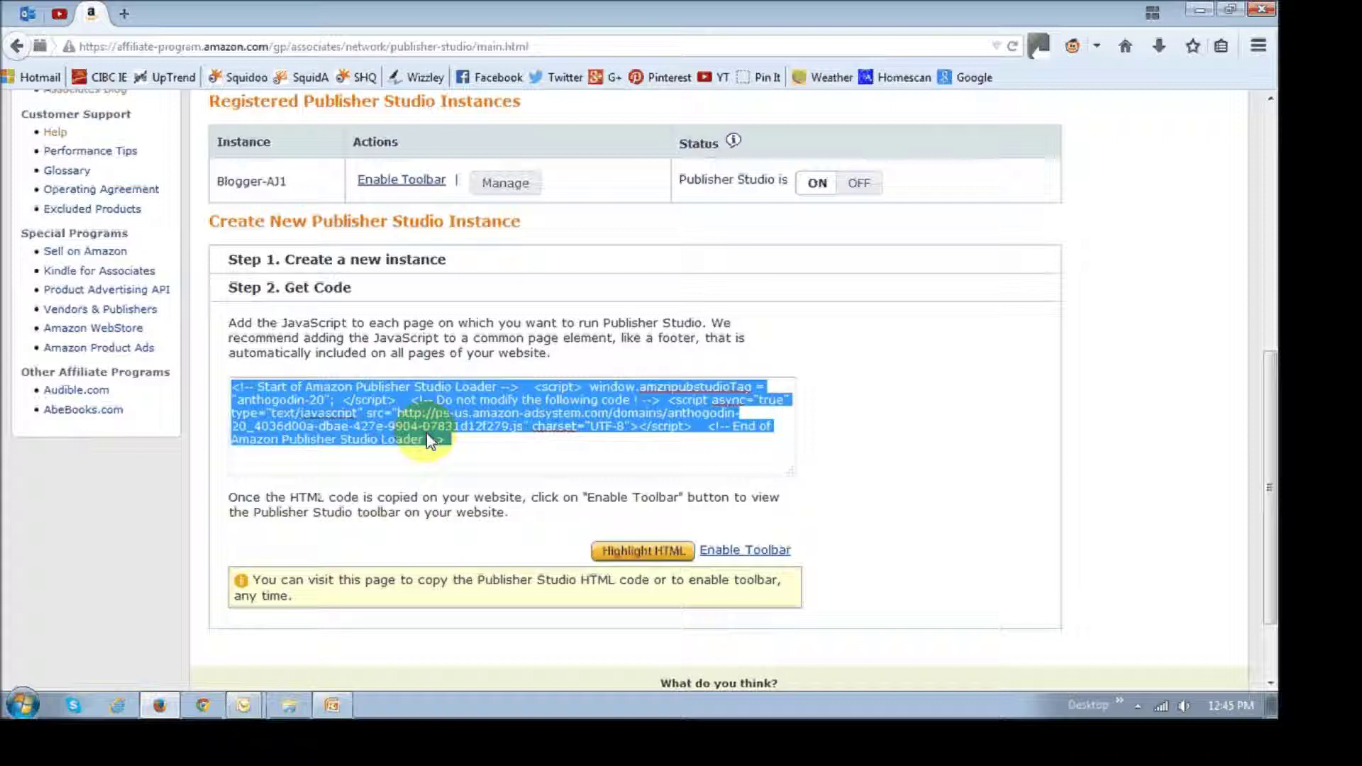
pyautogui.click(752, 555)
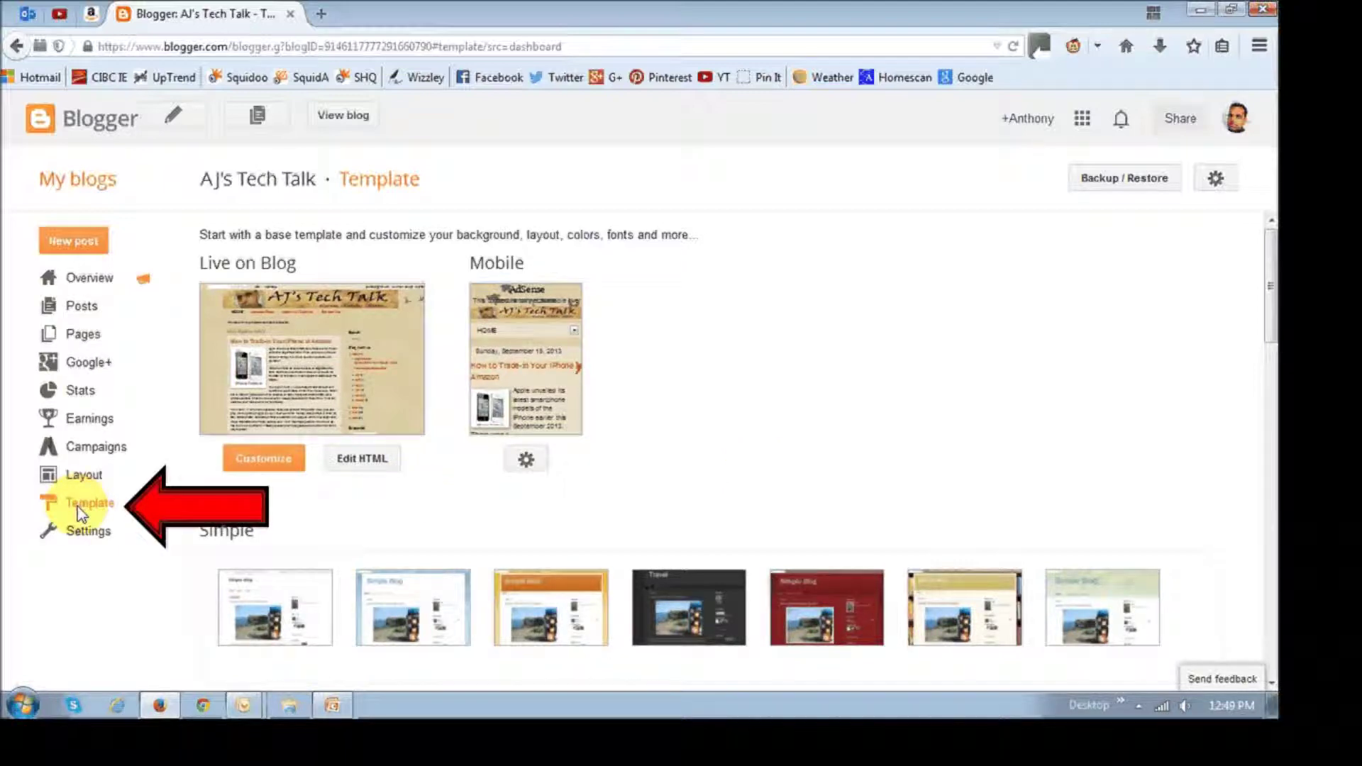
# - Open AJ's Tech Talk template HTML for editing via Edit HTML
pyautogui.click(372, 469)
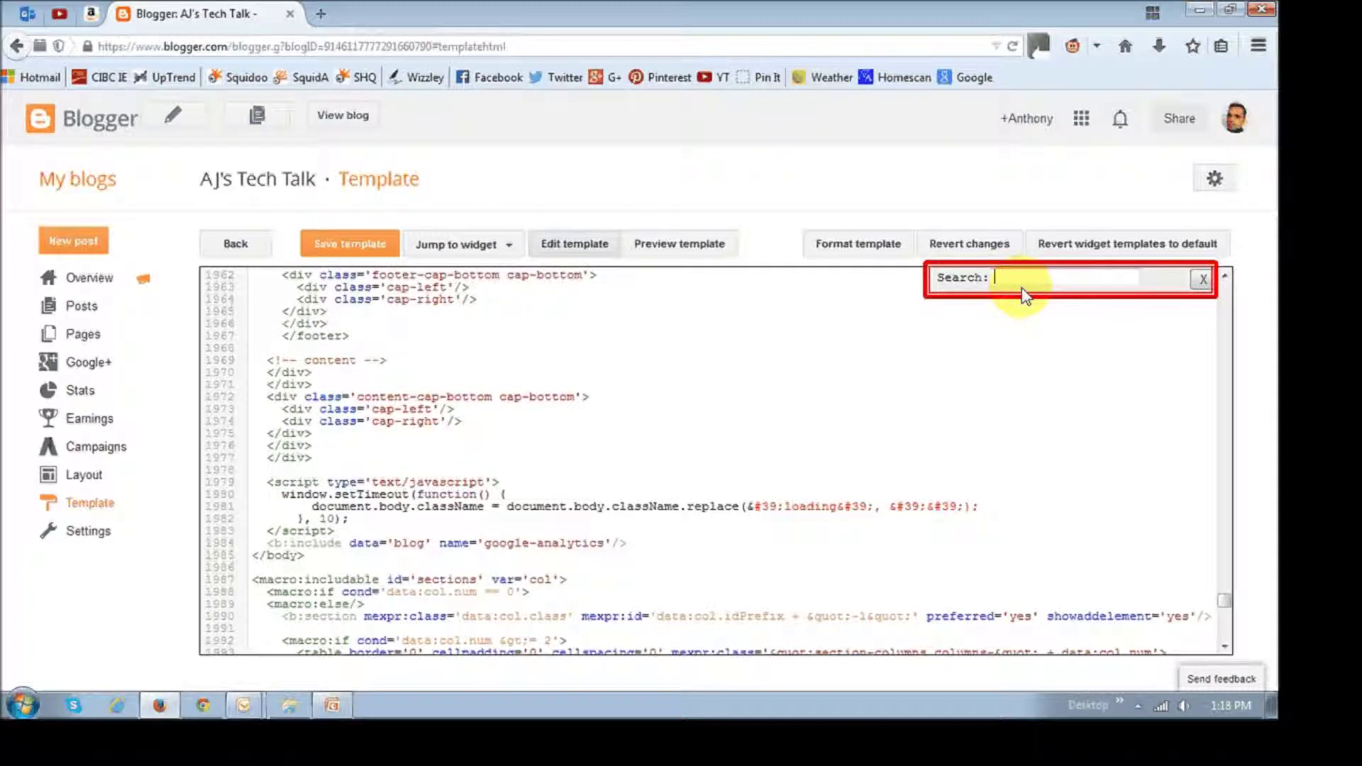
# - Search the template for '</body' to locate where the loader code goes
pyautogui.write('</body')
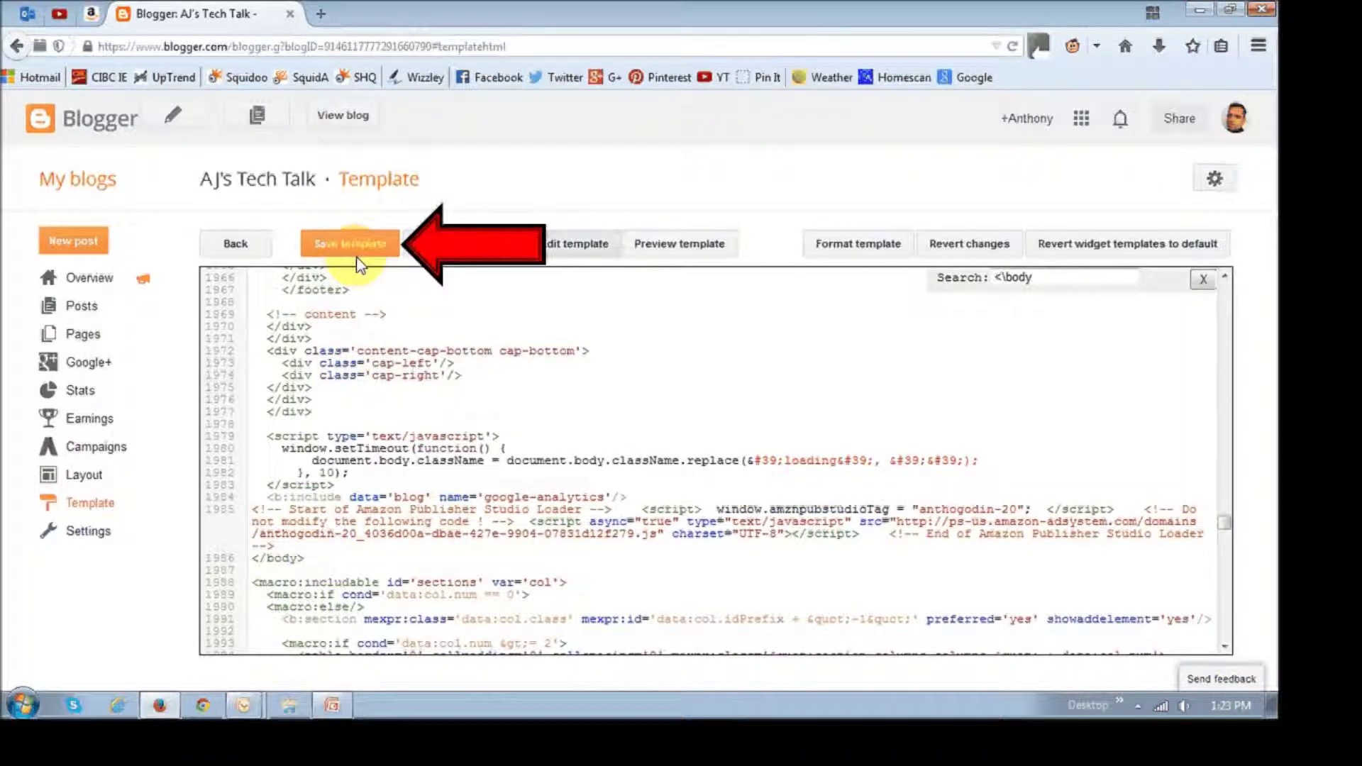
# - View the live AJ's Tech Talk blog with the saved template
pyautogui.click(354, 118)
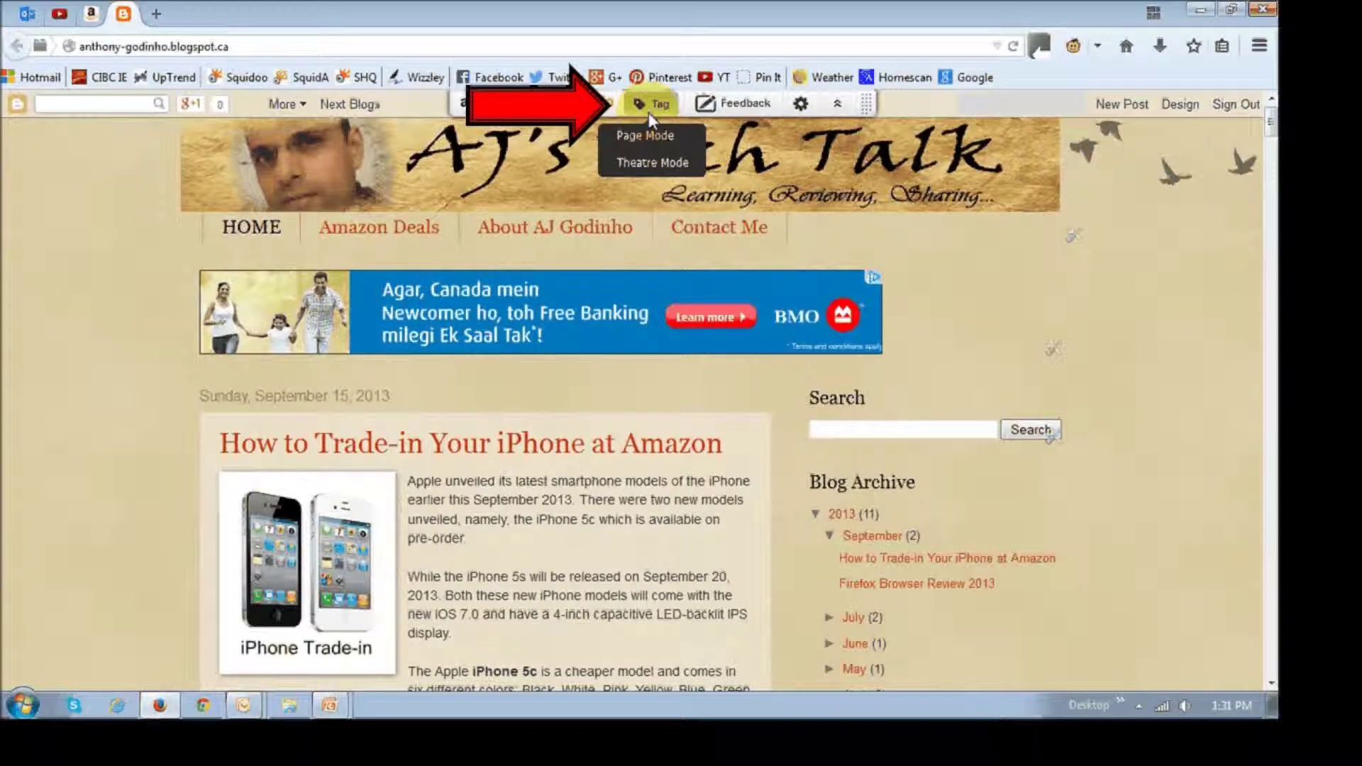
# - Tag the text 'iPhone 5c' in Page Mode and link it to an Amazon iPhone 5c product
pyautogui.click(645, 135)
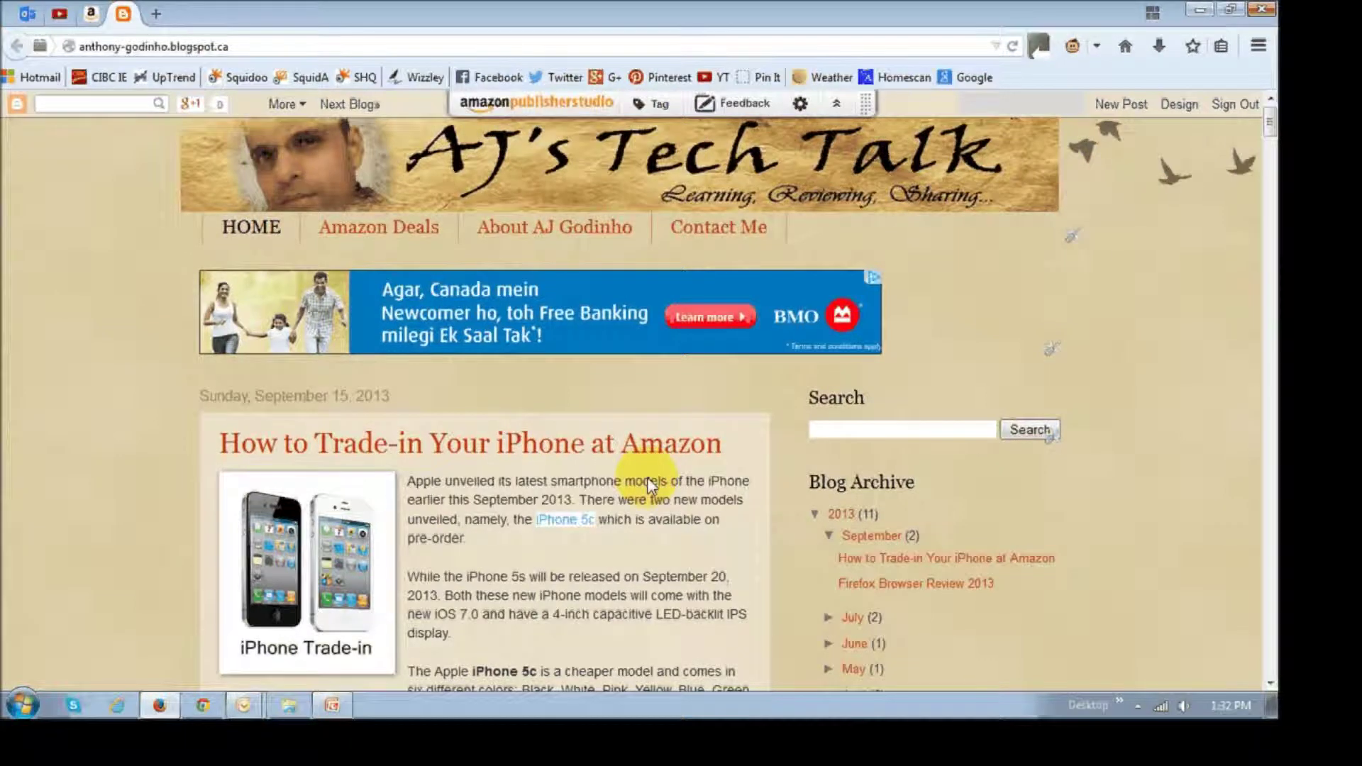
pyautogui.click(583, 528)
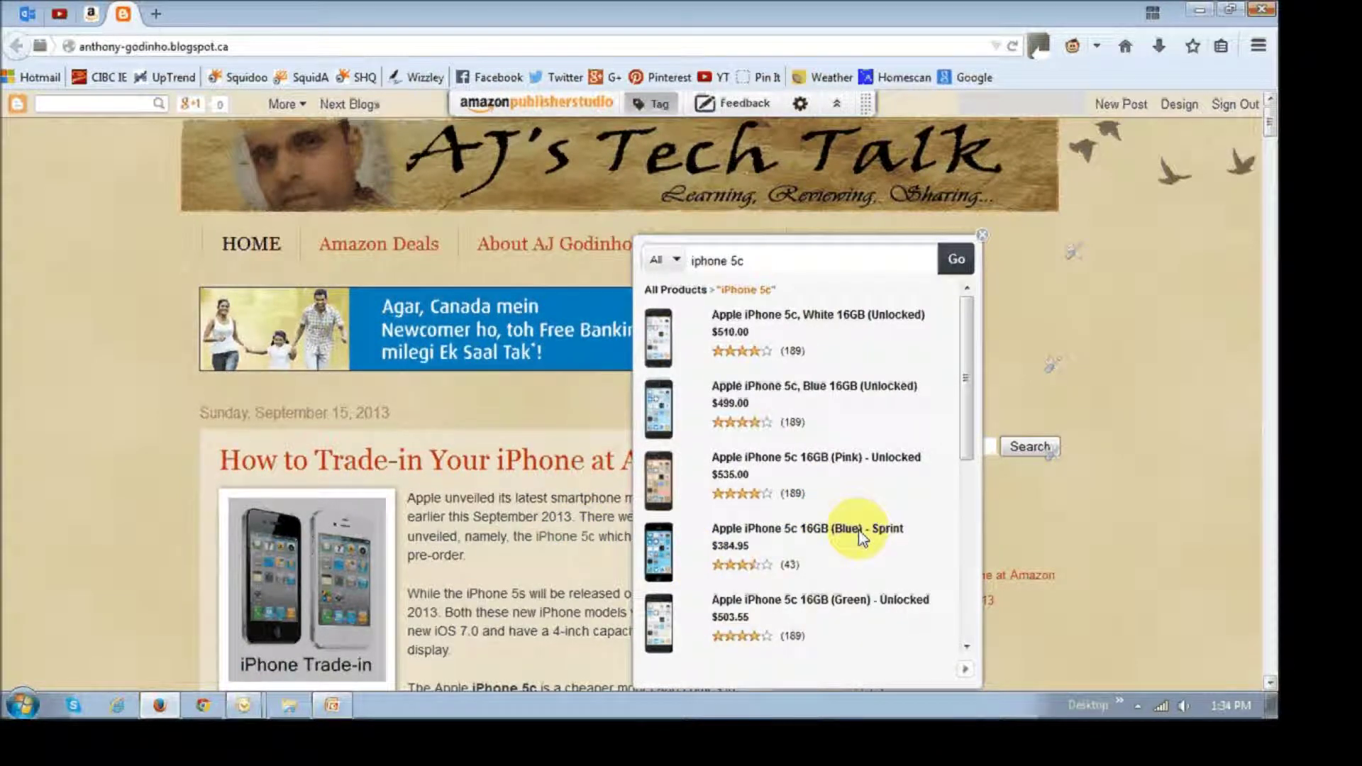
pyautogui.click(804, 344)
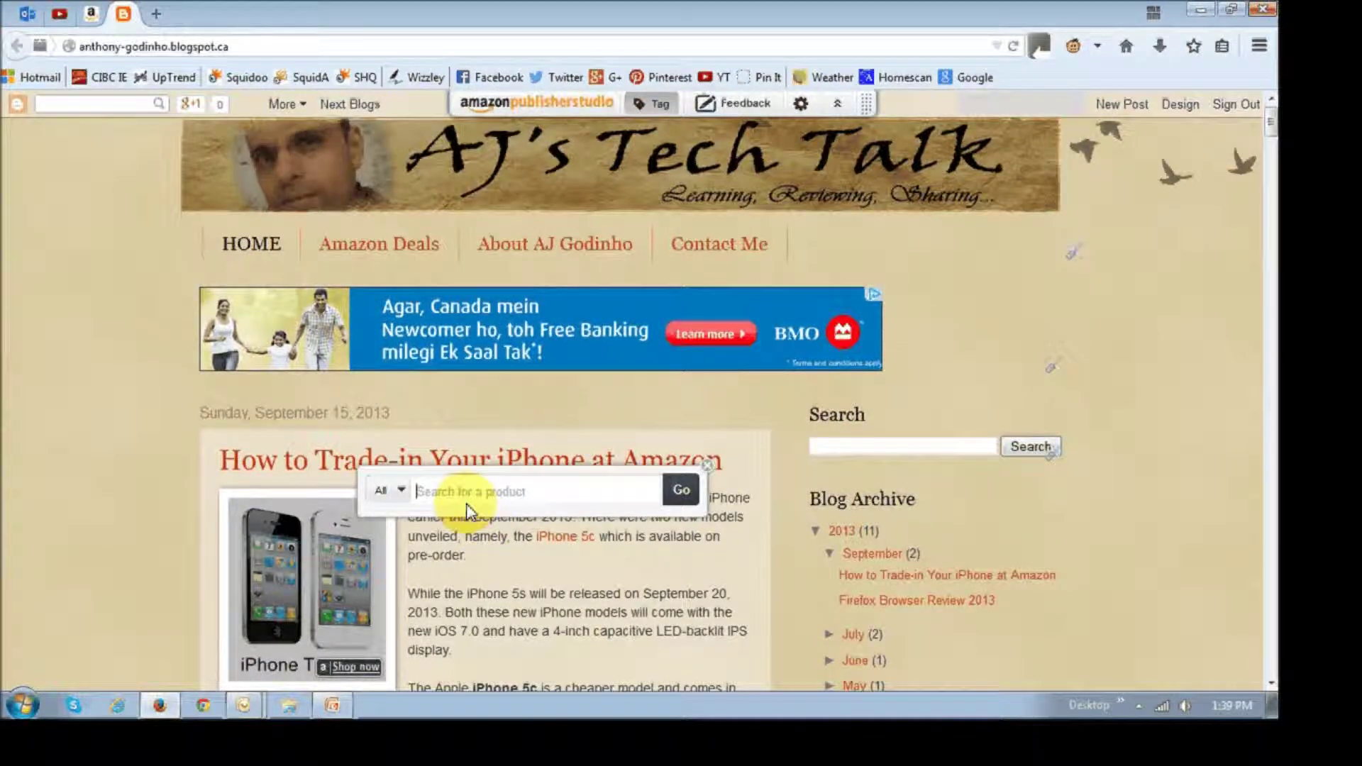
# - Search 'iphone 5s' unlocked products and pin one to the iPhone Trade-in image
pyautogui.write('iphone 5s')
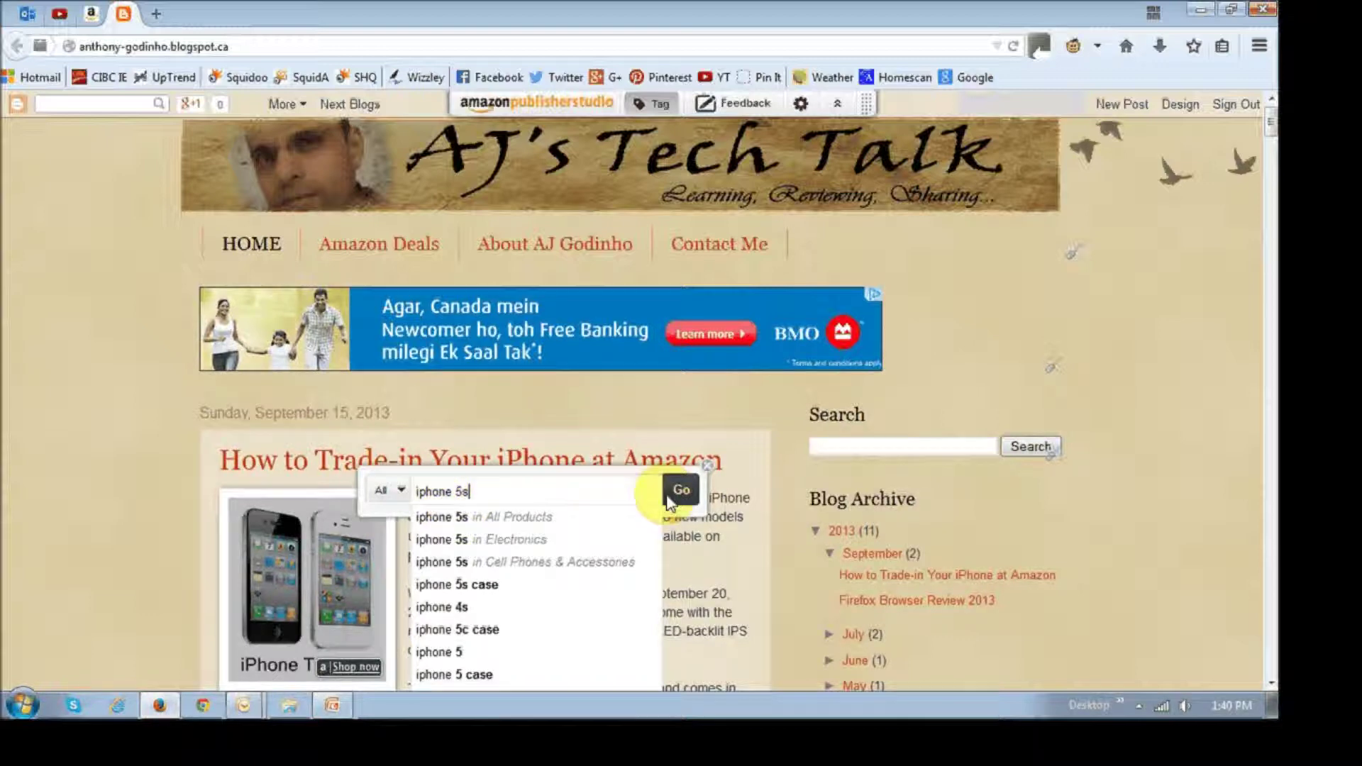
pyautogui.click(678, 489)
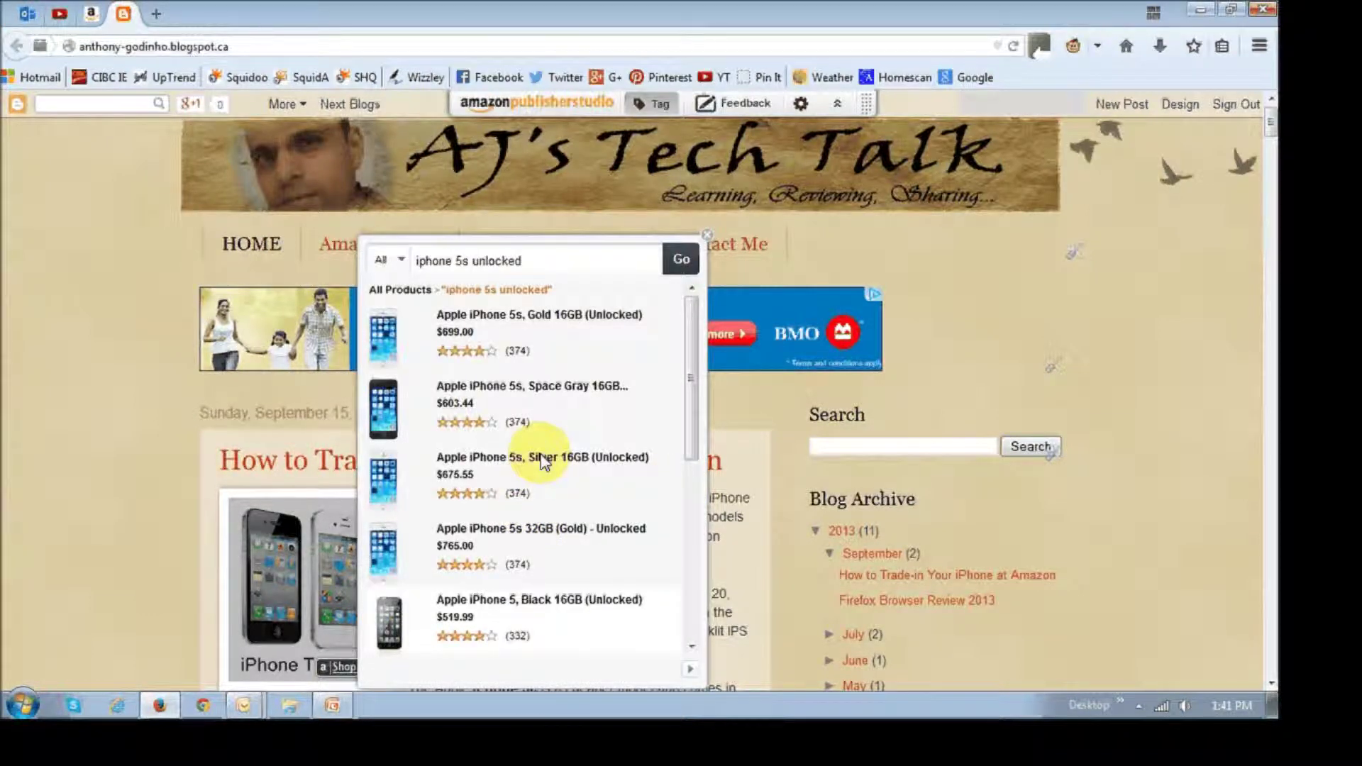
pyautogui.click(514, 325)
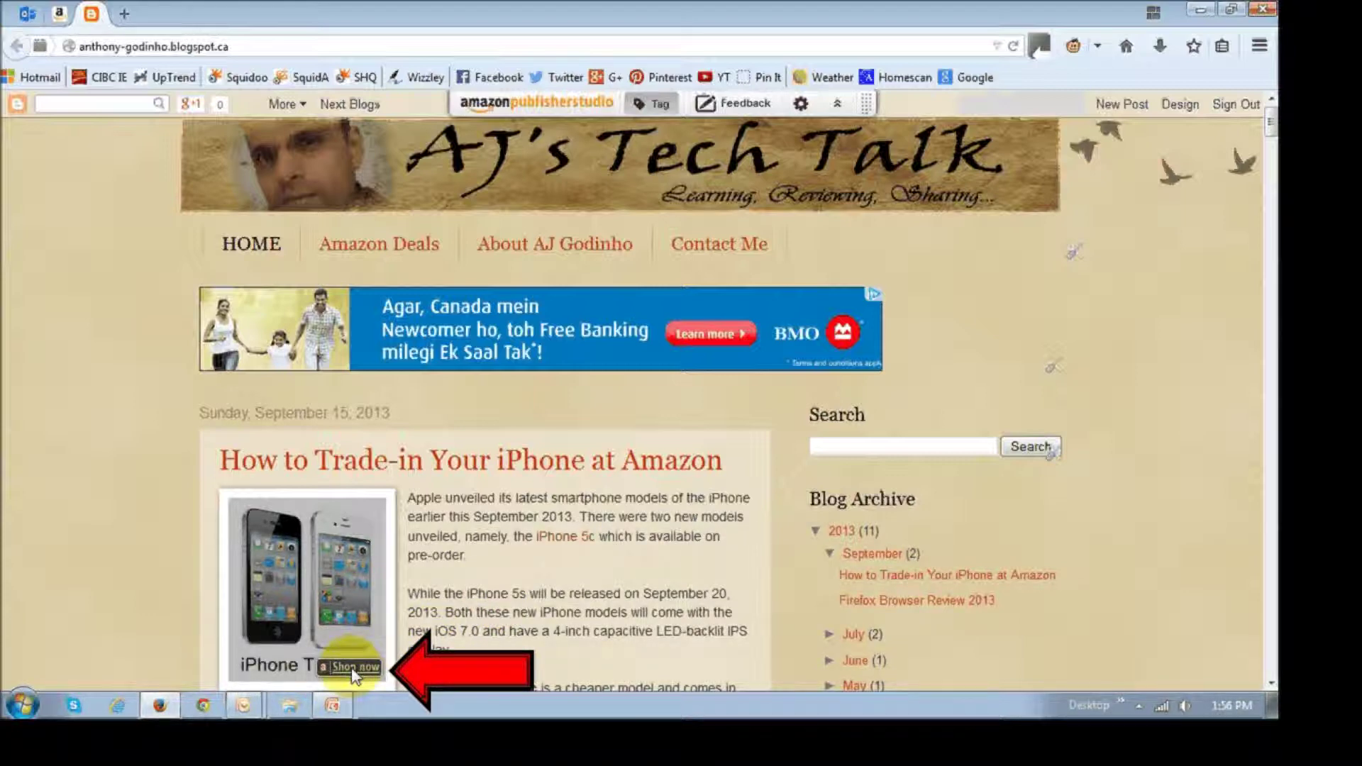
# - Open the image's Shop now preview and delete the iPhone 5s product pin
pyautogui.click(359, 671)
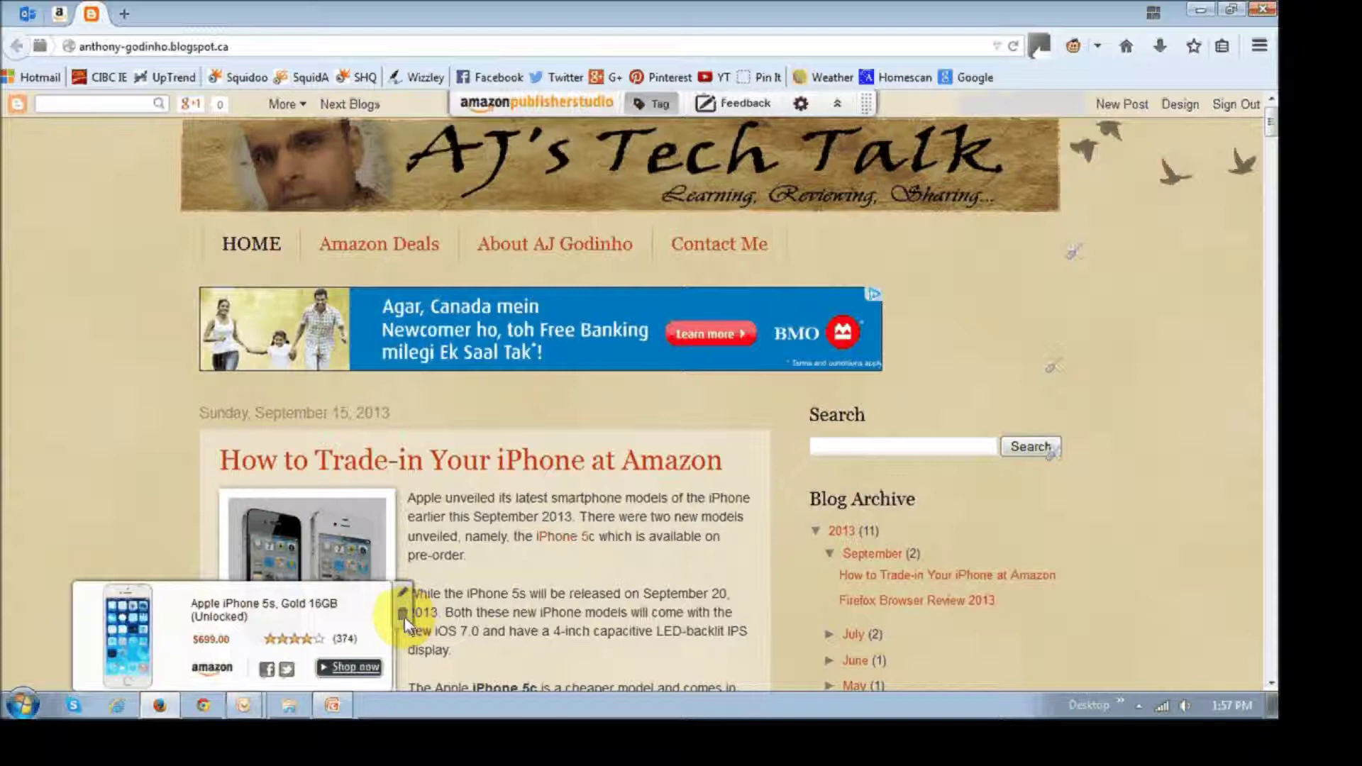
pyautogui.click(403, 615)
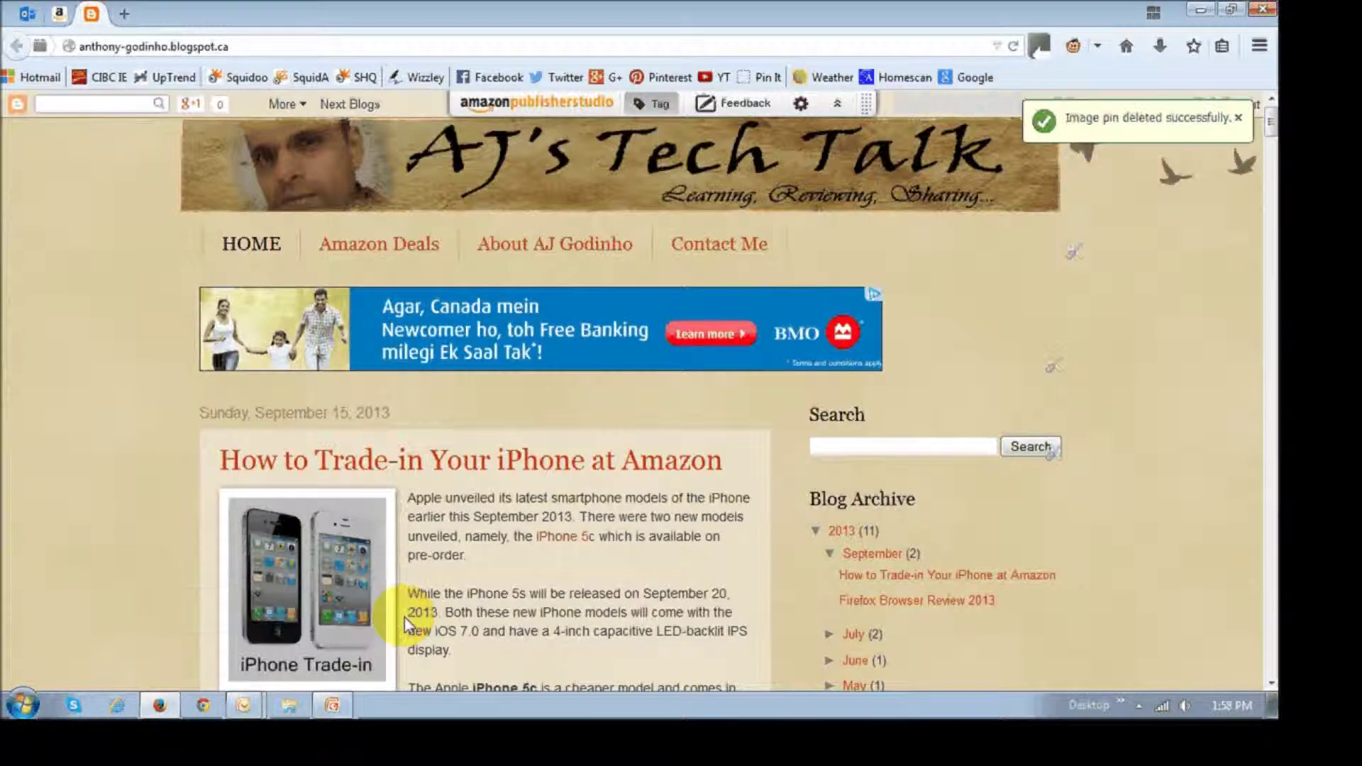